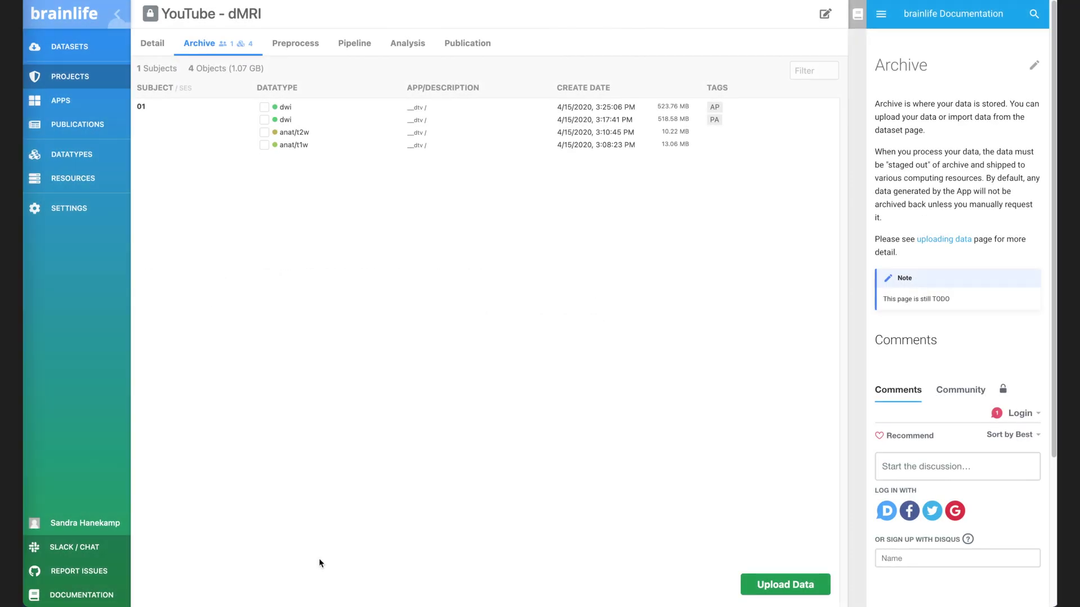
Add a new preprocessing process described as 'hcp align' in the YouTube - dMRI project.
click(295, 45)
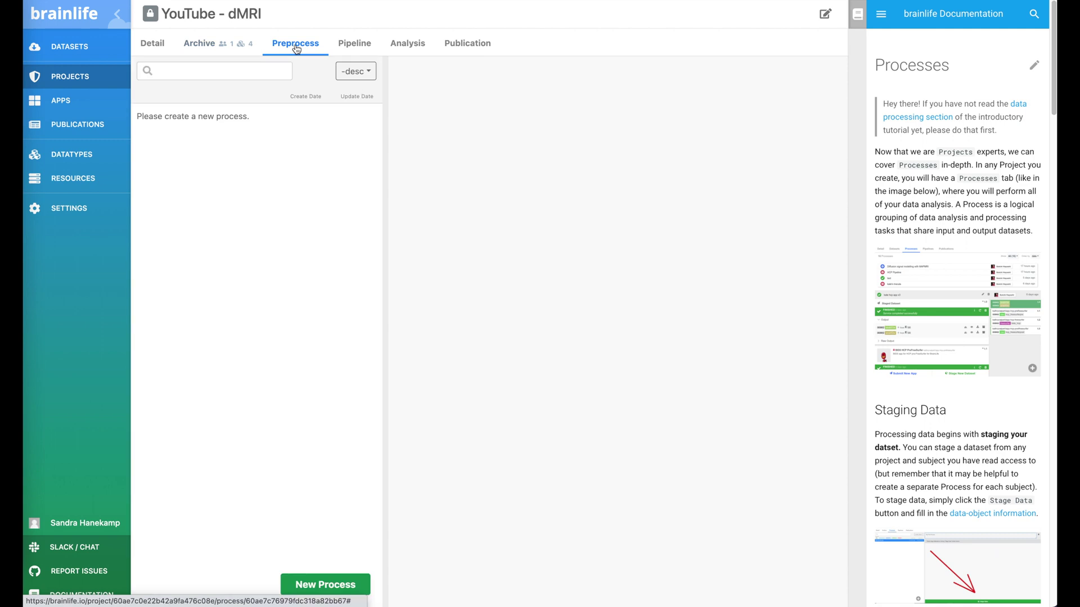
click(347, 585)
text(hcp align)
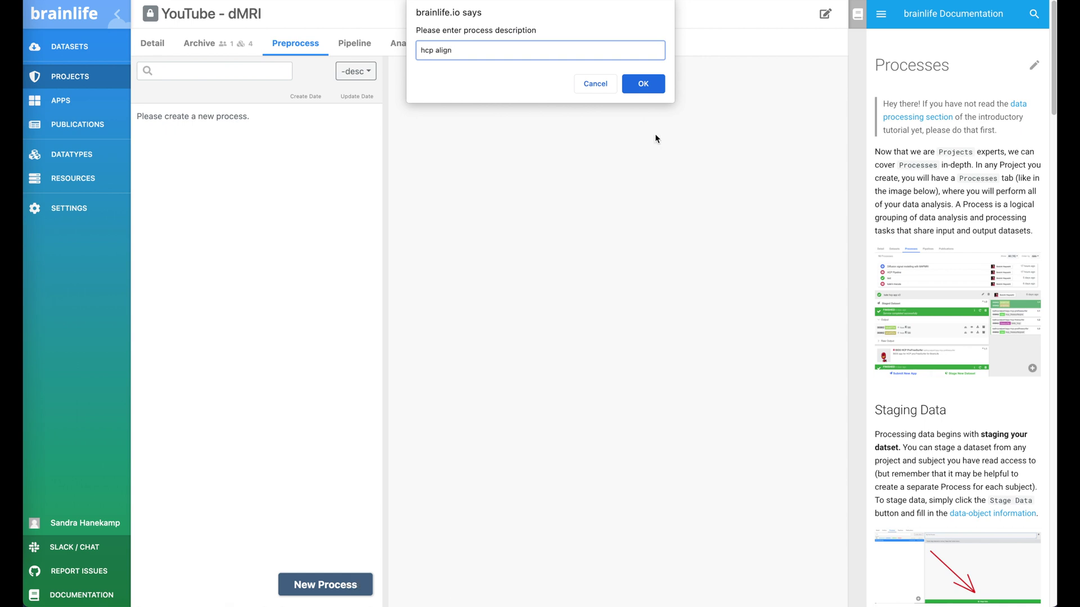
click(654, 90)
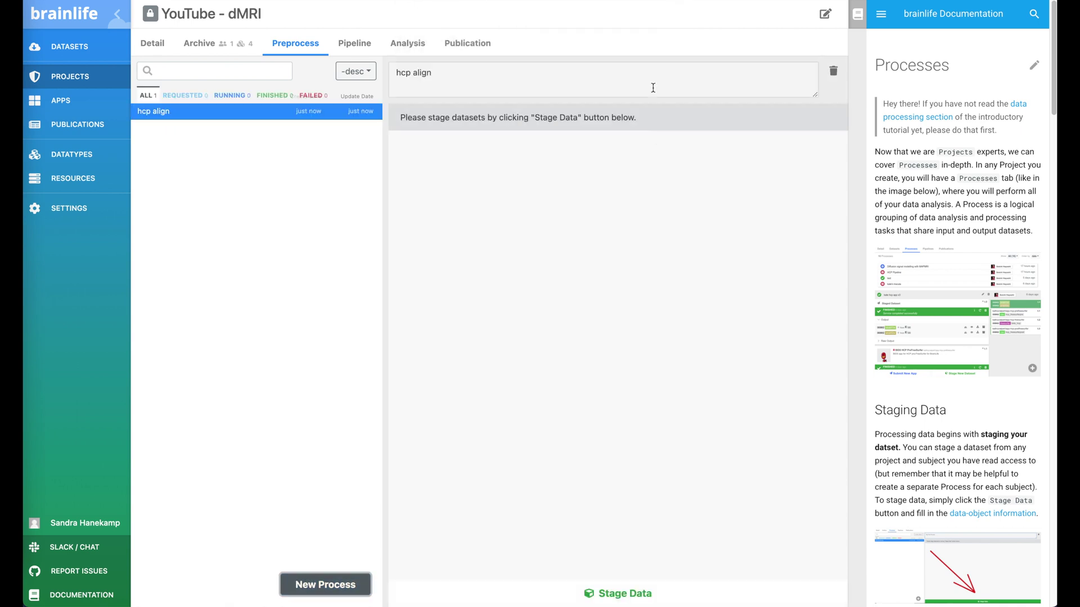
Stage subject 01's neuro/anat/t1w data object from the archive into hcp align.
click(607, 583)
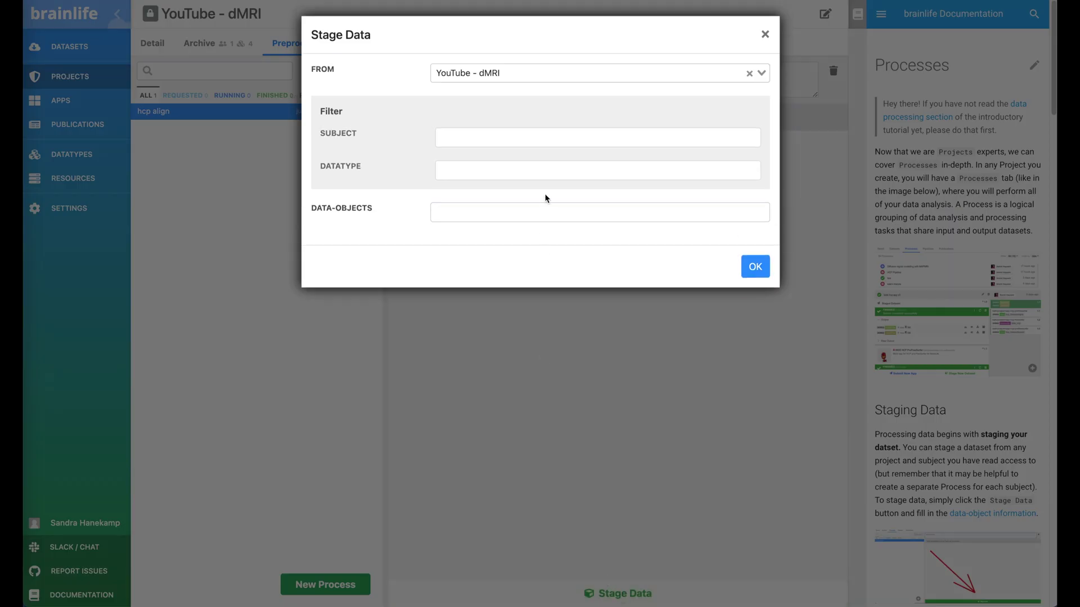
click(551, 139)
click(550, 162)
click(547, 167)
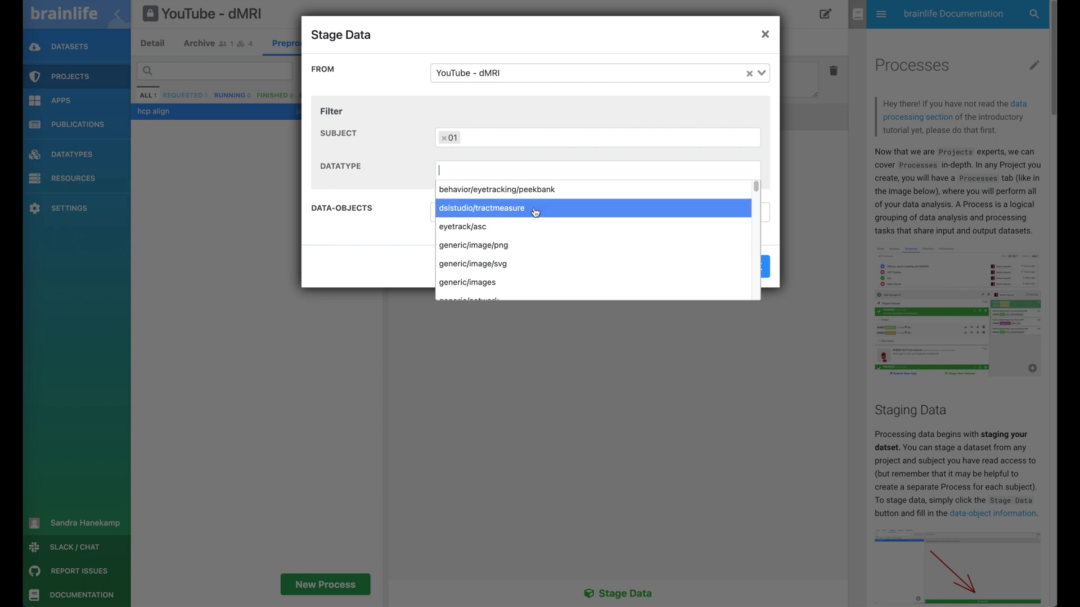
text(ana)
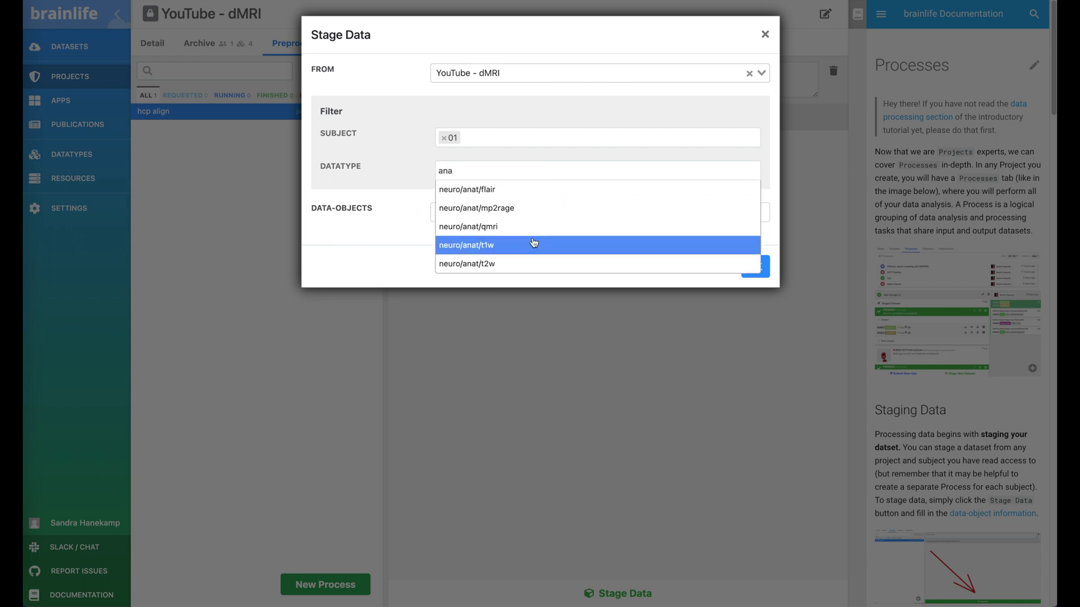
click(529, 244)
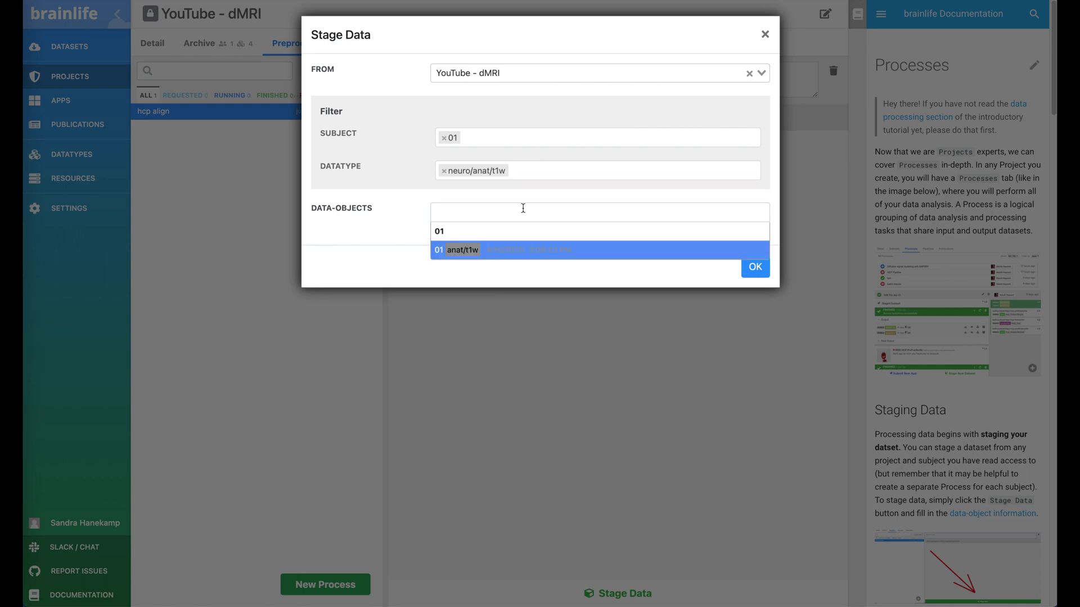
click(509, 250)
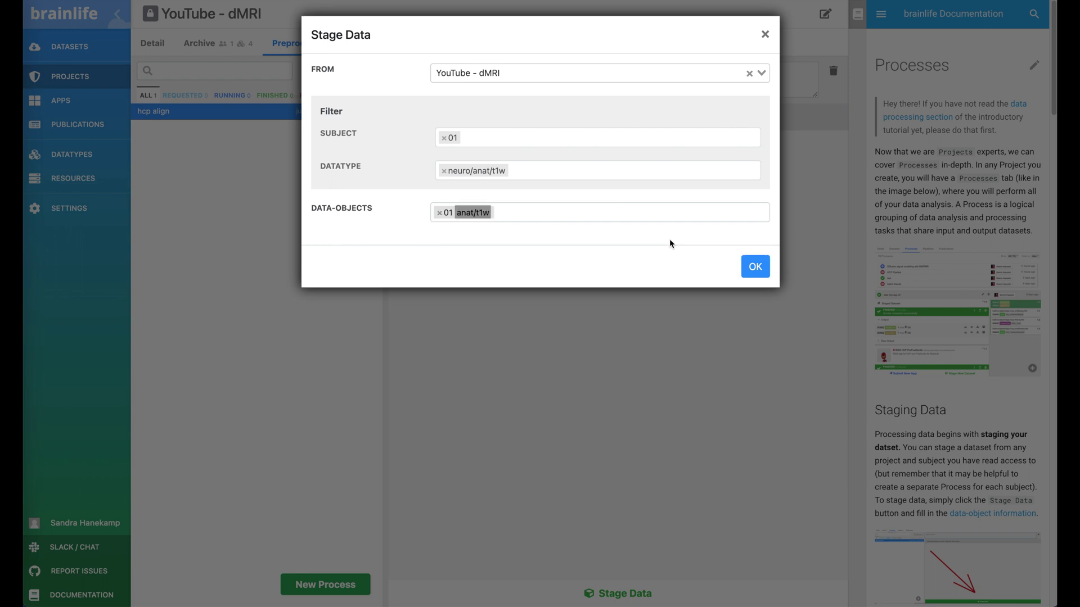
click(755, 266)
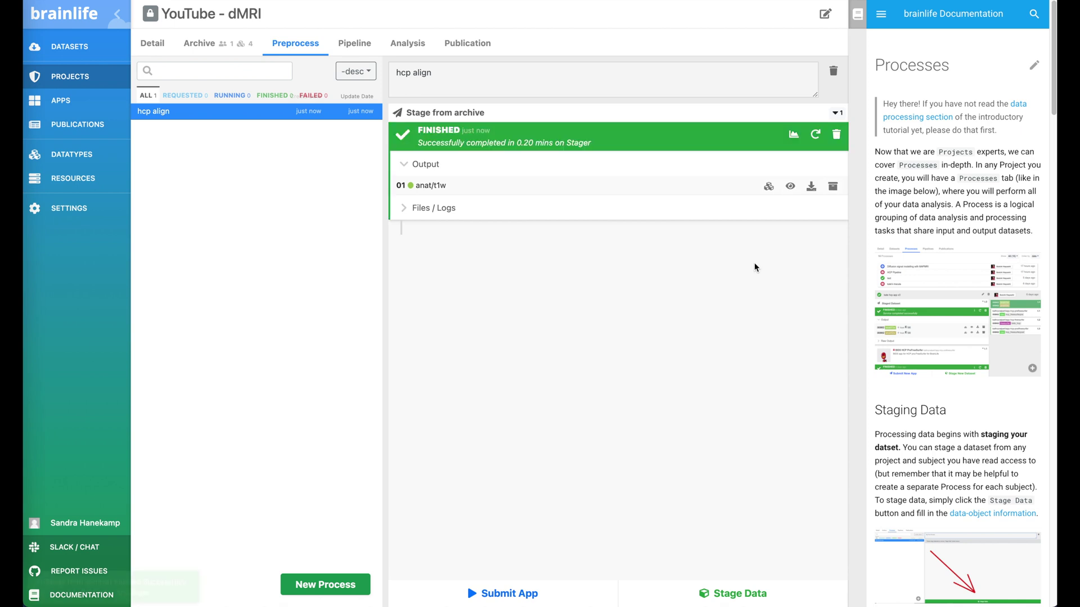
Filter apps by 'hc' and choose Align T1 to ACPC Plane (HCP-based).
click(528, 594)
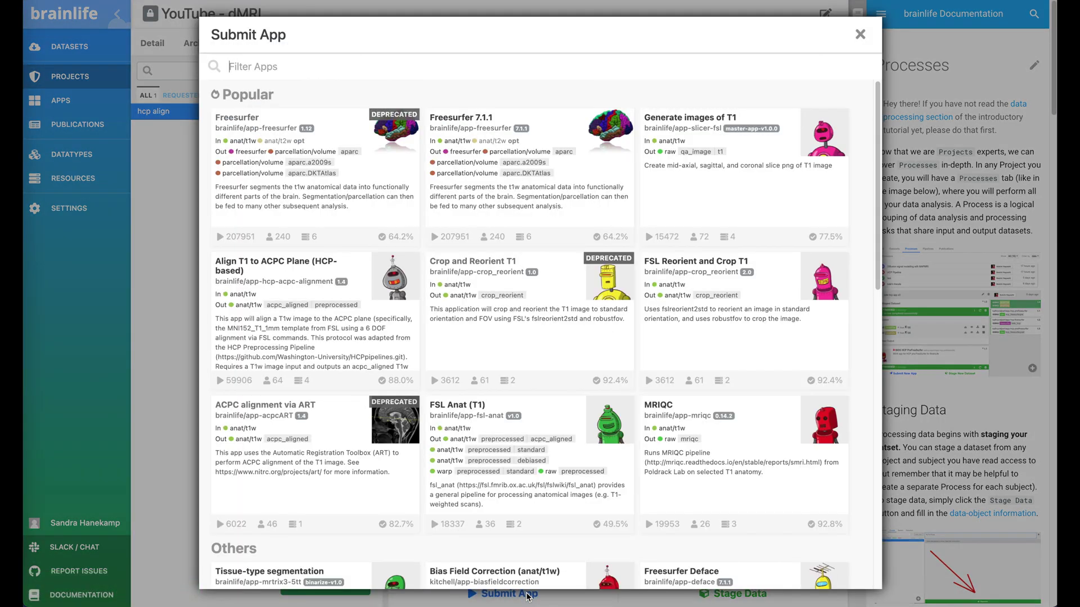
text(hcp)
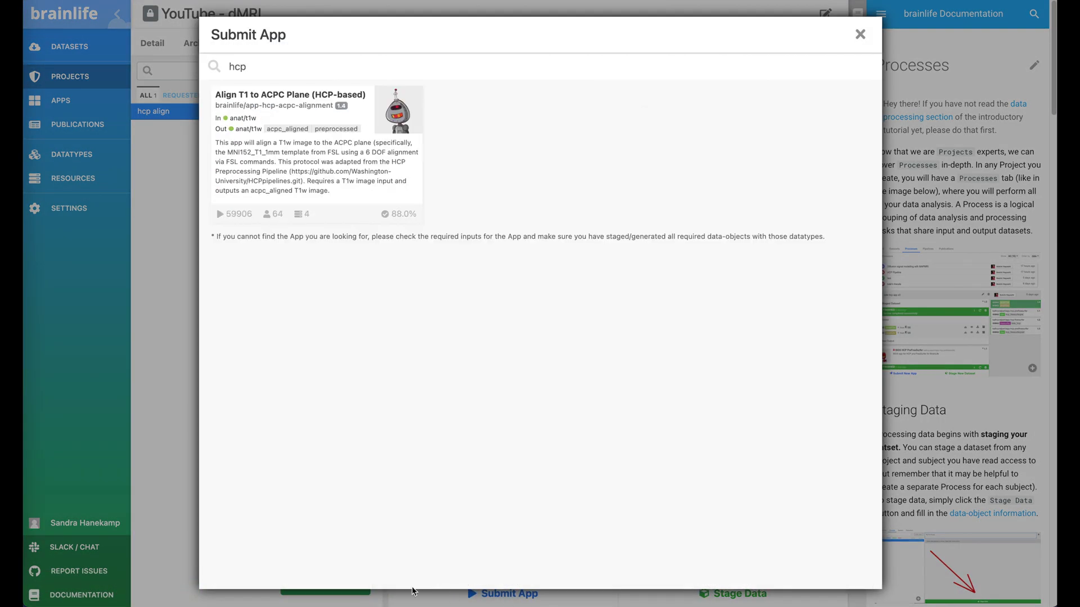
click(313, 151)
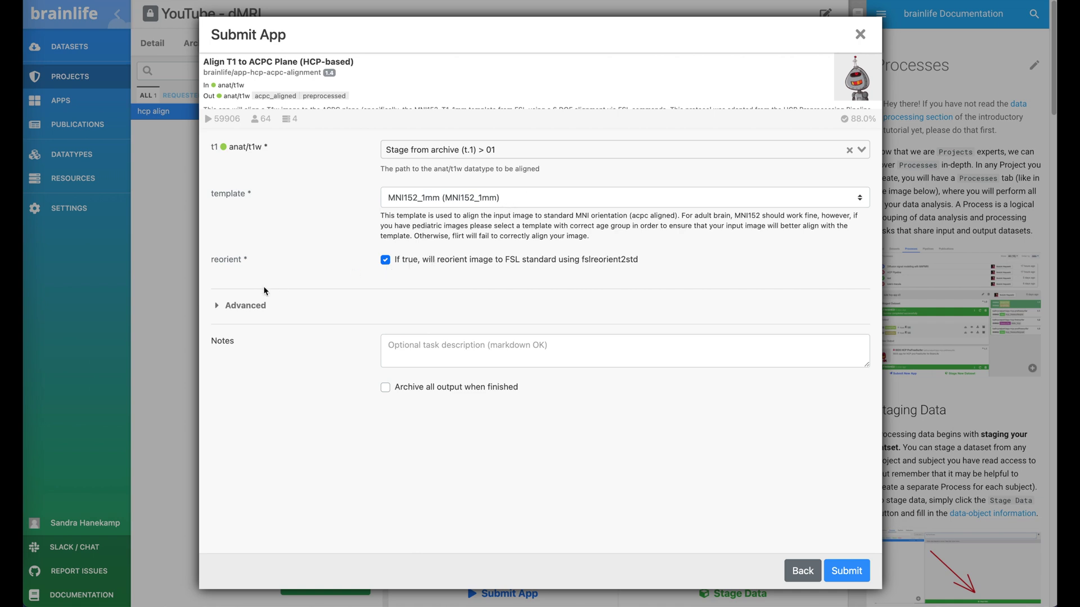
Set the alignment job to archive all output tagged acpc_aligned, and submit it.
click(263, 309)
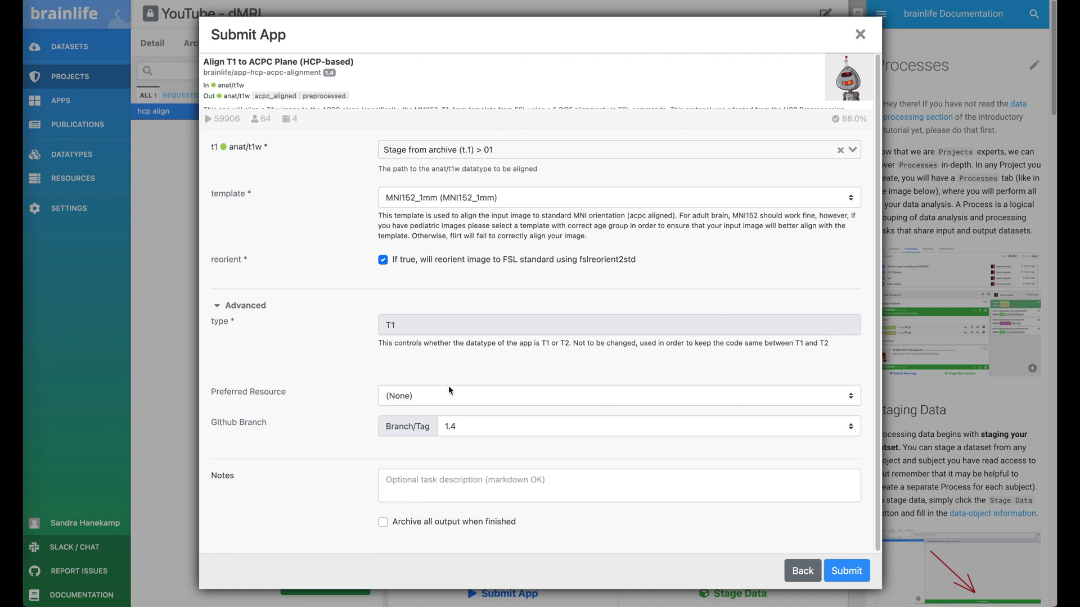
click(381, 522)
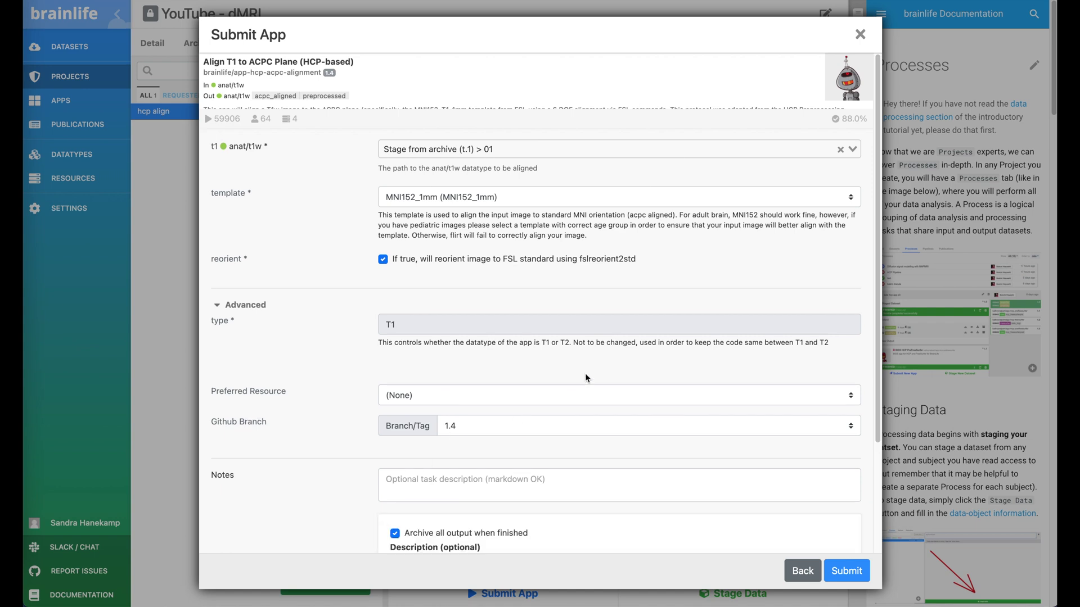
scroll(585, 377, down, 3)
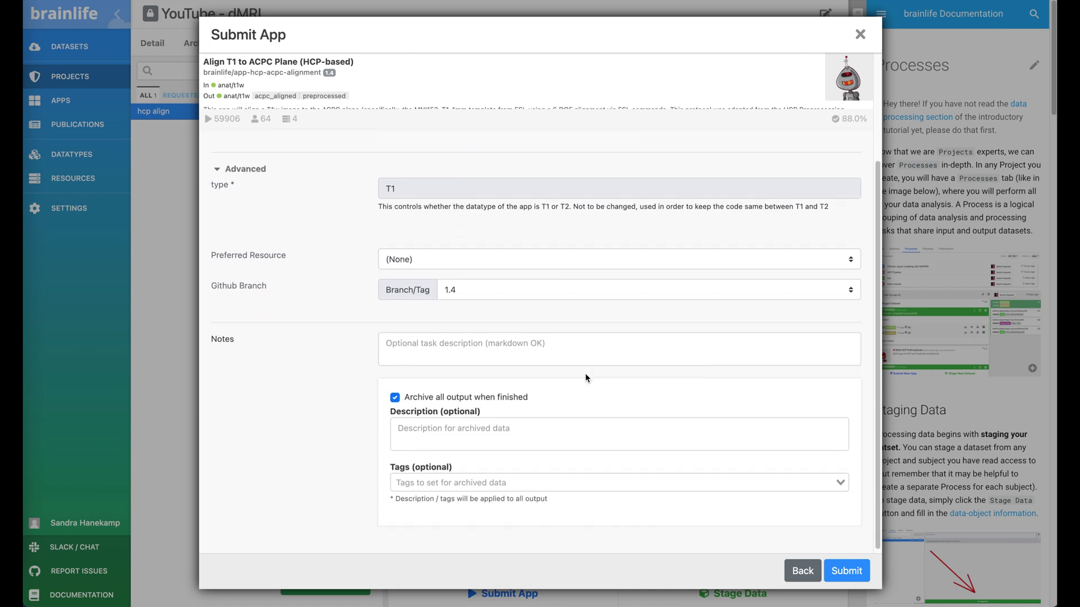
scroll(585, 374, down, 1)
click(498, 479)
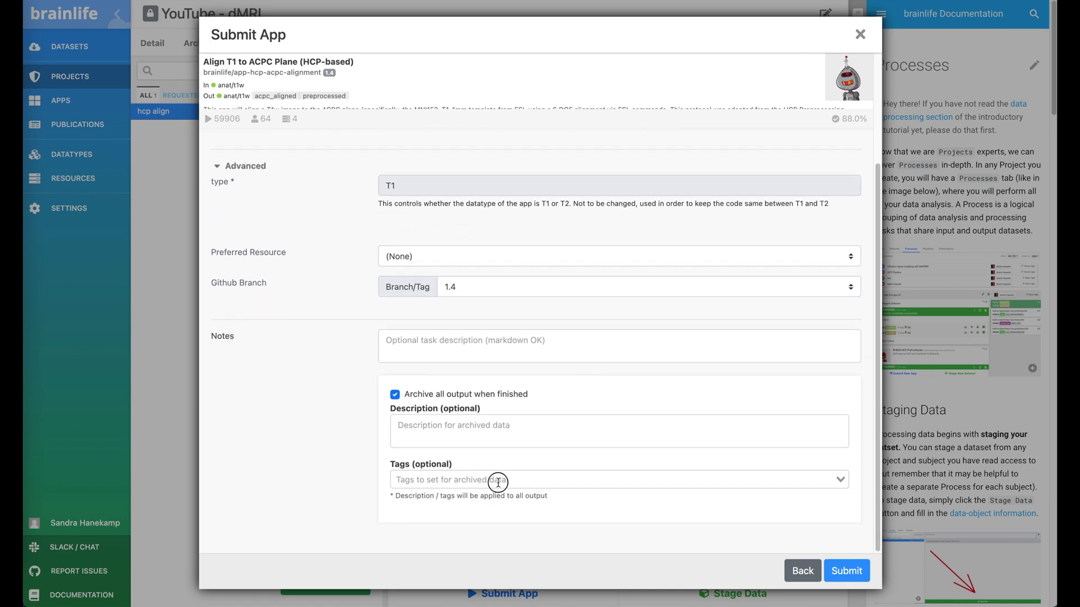
text(acp)
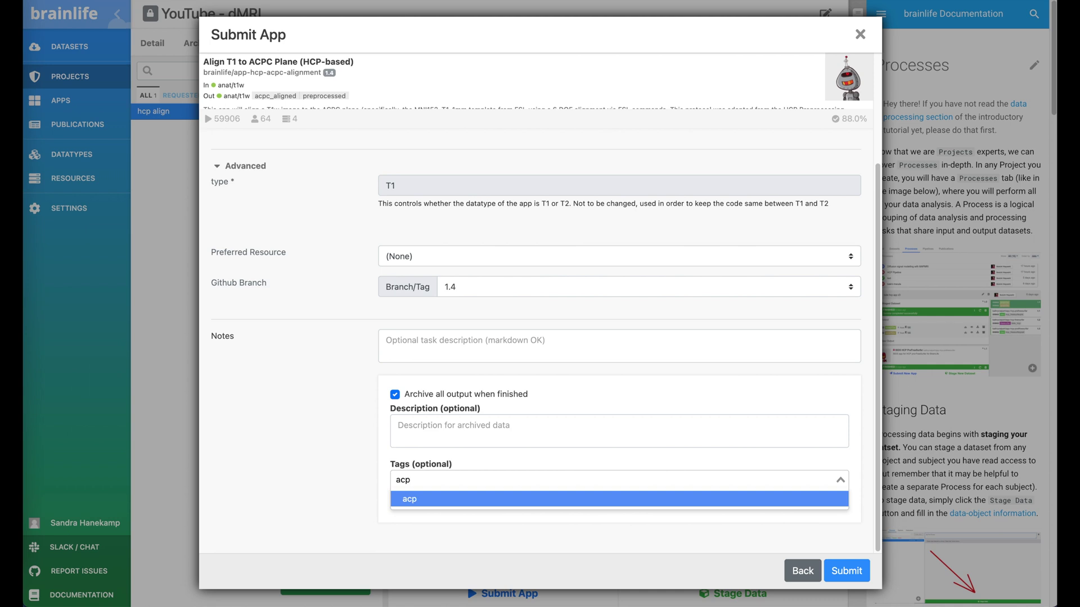
text(c_aligned)
click(499, 498)
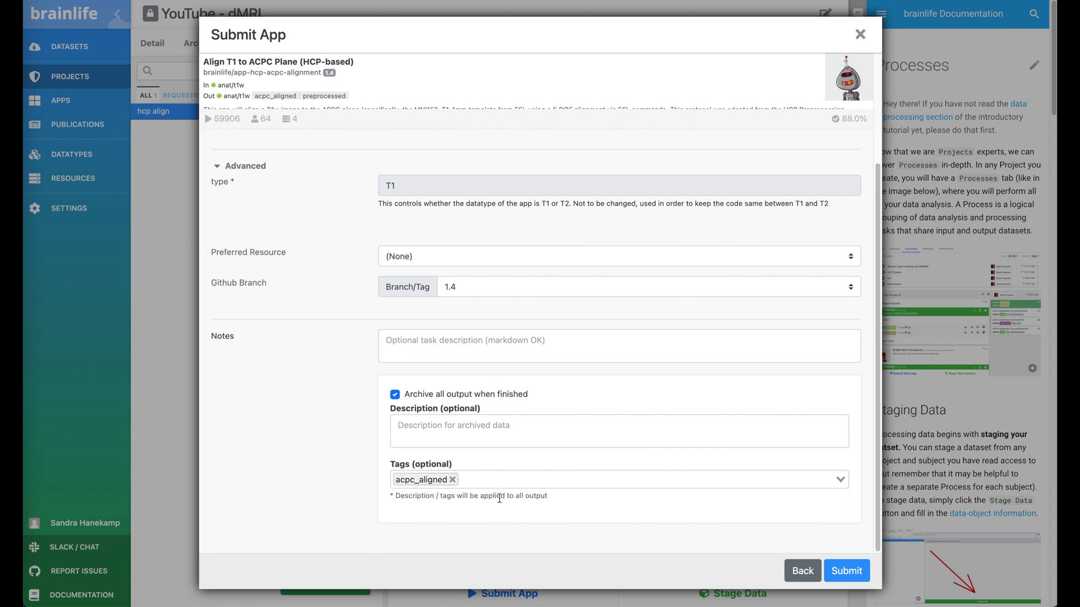
click(846, 572)
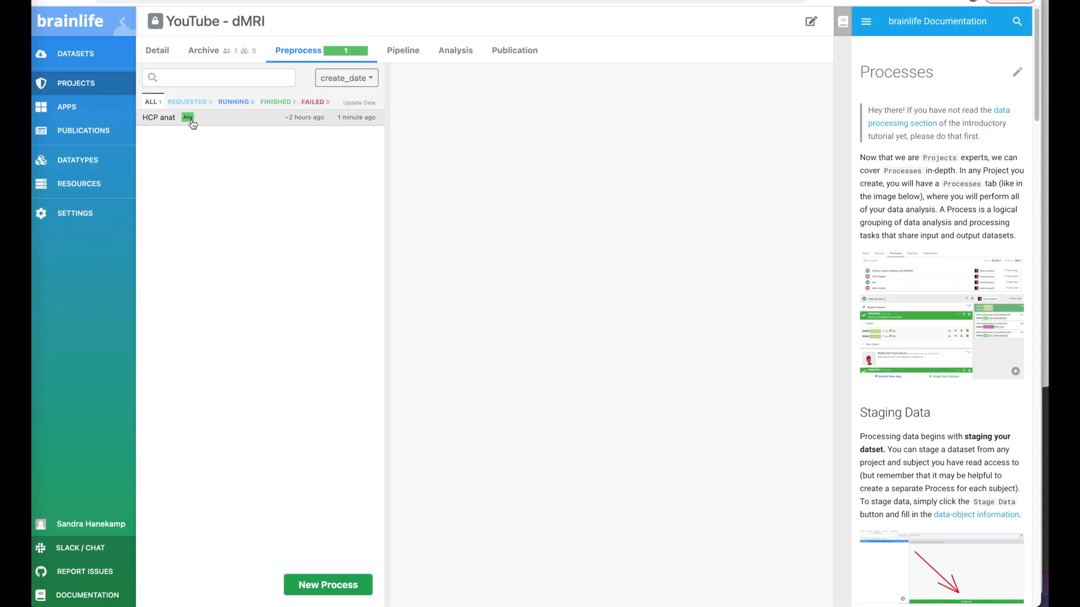
Open the HCP anat process, note its 3.34-minute run time, and scroll to the Alignment Check.
click(187, 119)
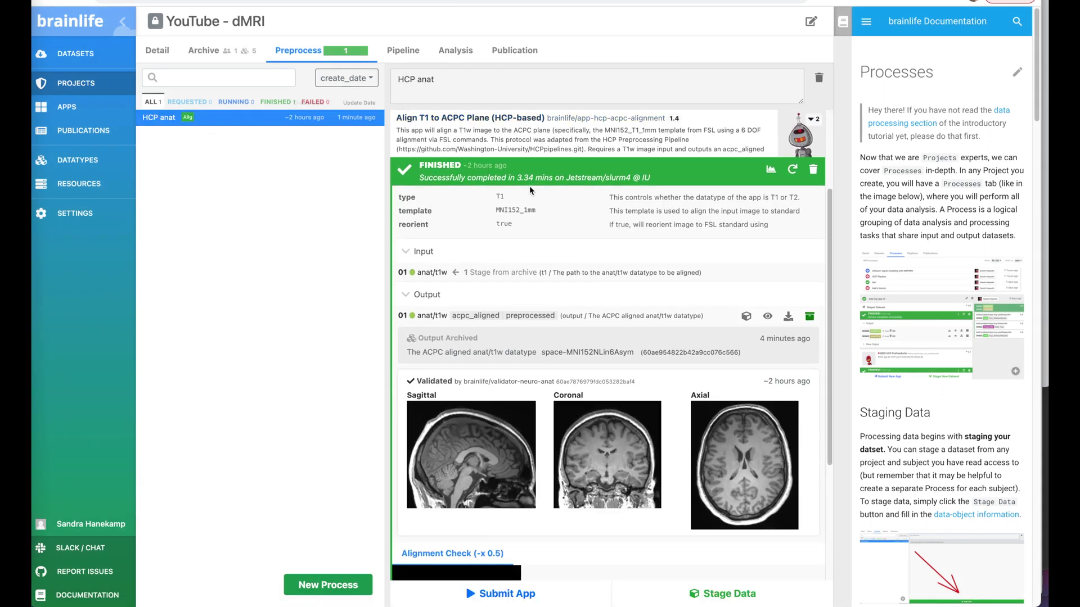
drag(533, 178, 516, 179)
scroll(534, 207, down, 1)
scroll(533, 207, down, 1)
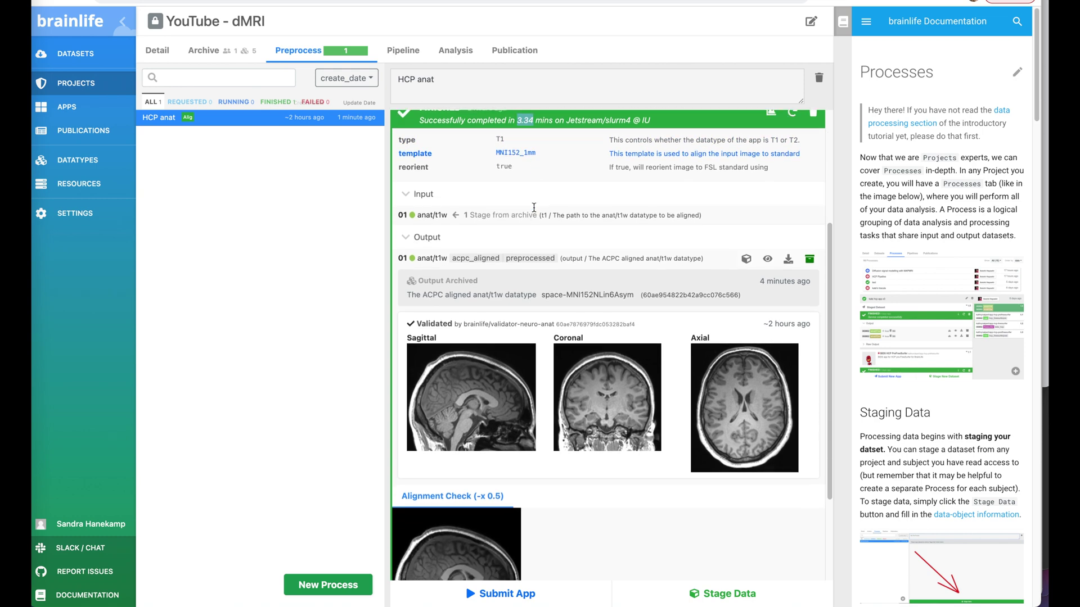
scroll(534, 208, down, 1)
scroll(534, 207, down, 1)
scroll(533, 207, down, 1)
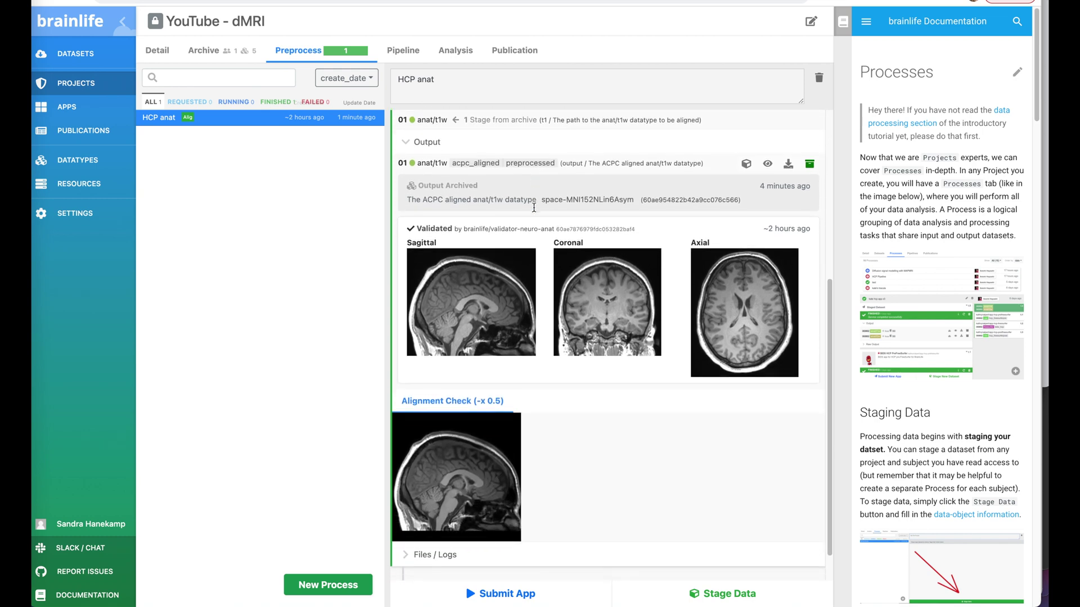
click(809, 169)
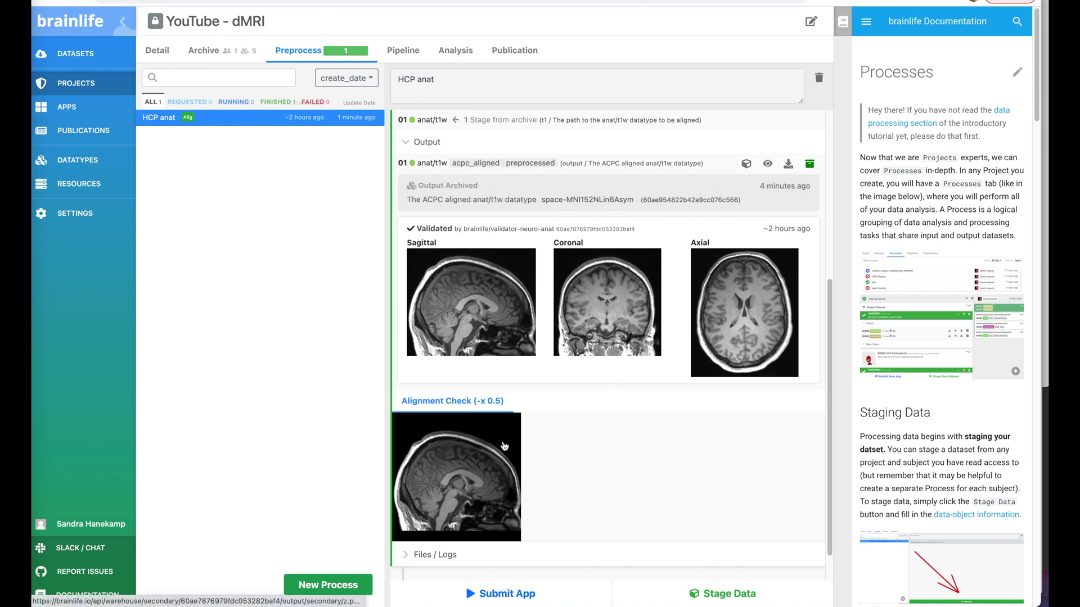
Save the Alignment Check image as image (2).png.
click(478, 460)
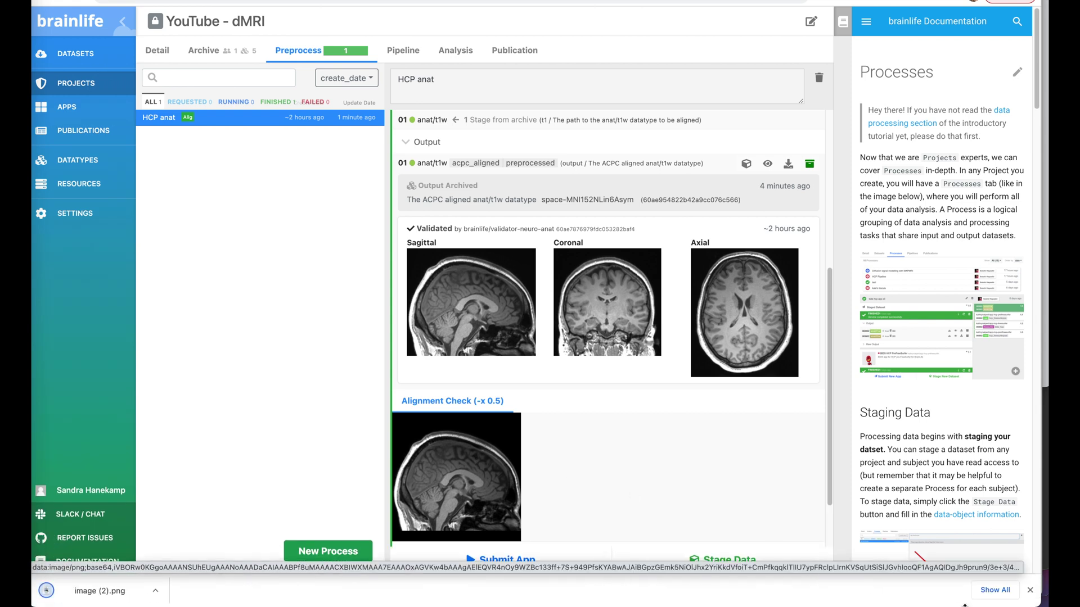
View the acpc_aligned T1 output in FSLeyes, with the process popup moved aside.
click(1030, 590)
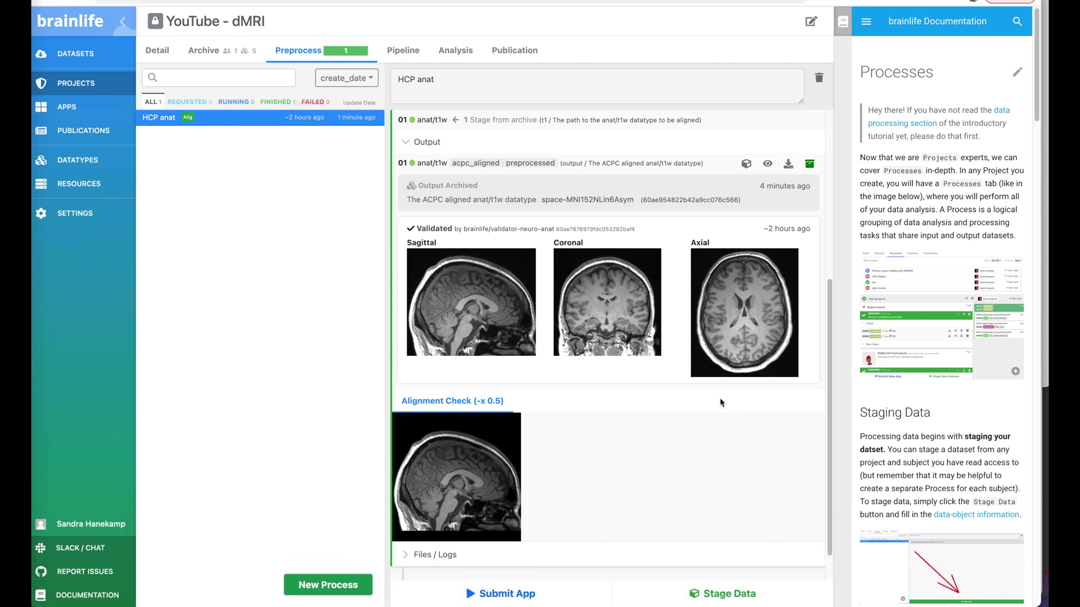
scroll(698, 339, up, 1)
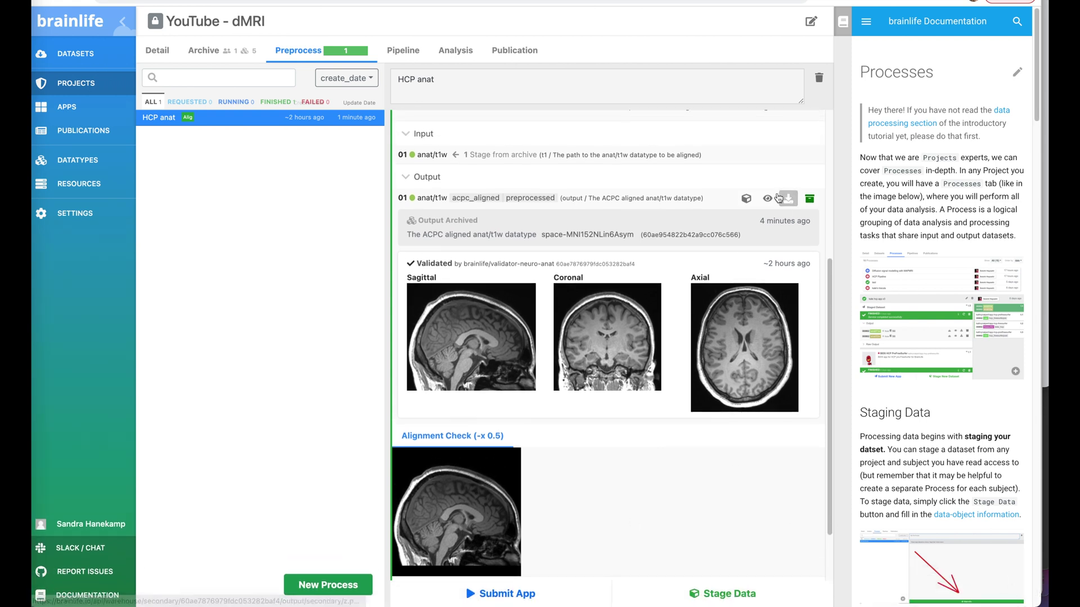
click(770, 200)
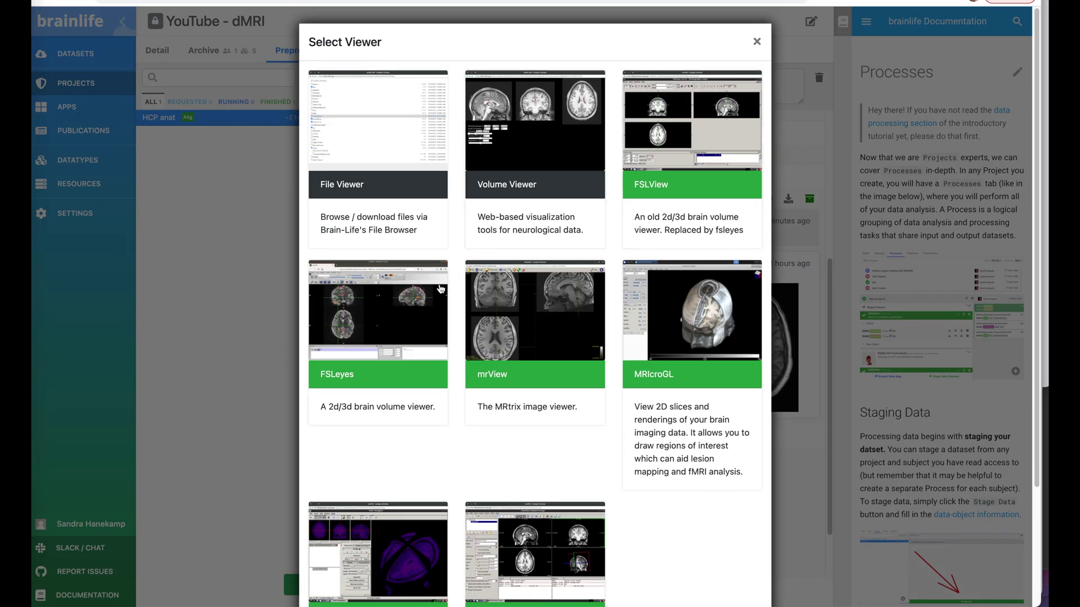
click(427, 318)
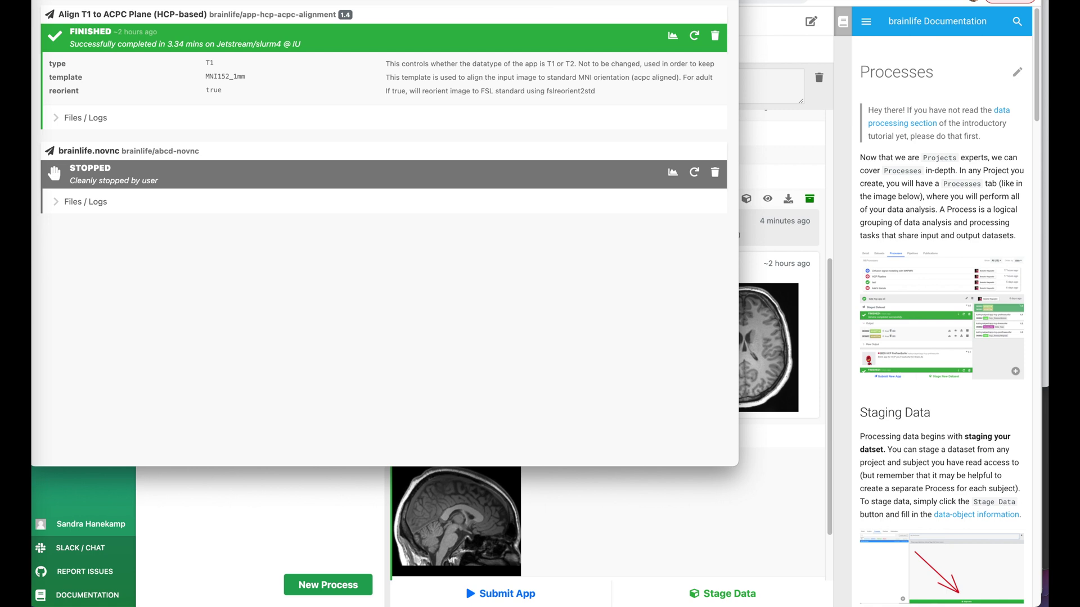
drag(554, 2, 691, 68)
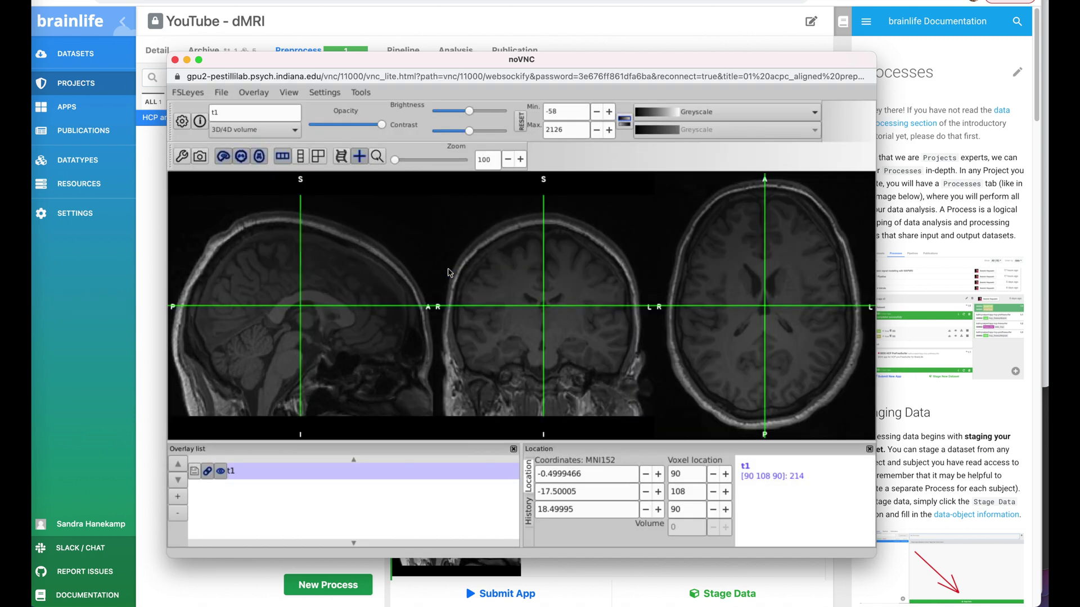
Move the FSLeyes crosshair through sagittal and axial slices, then close the viewer.
click(321, 331)
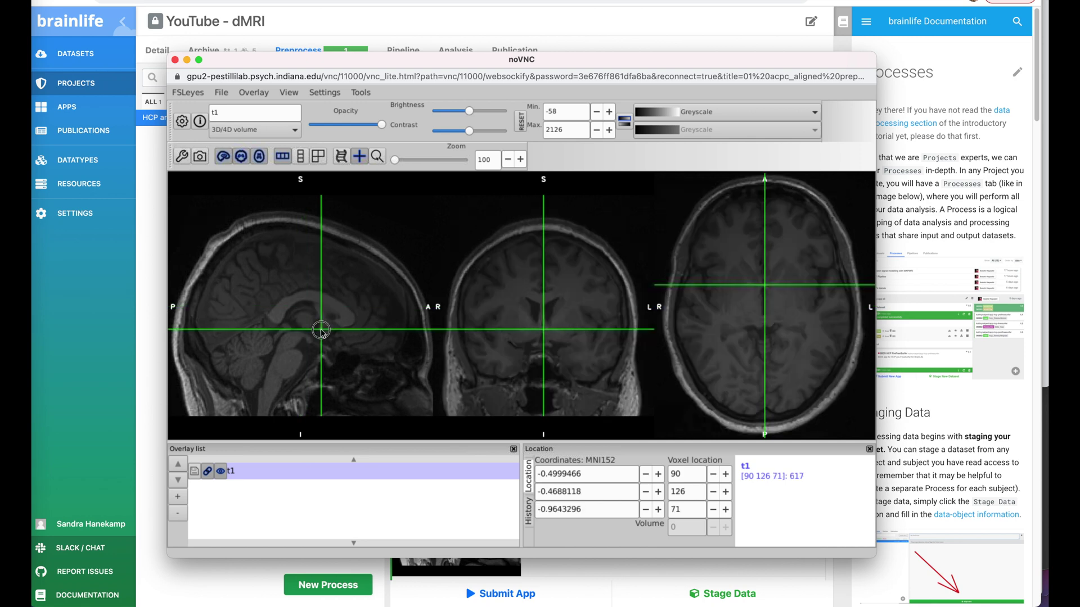
click(321, 330)
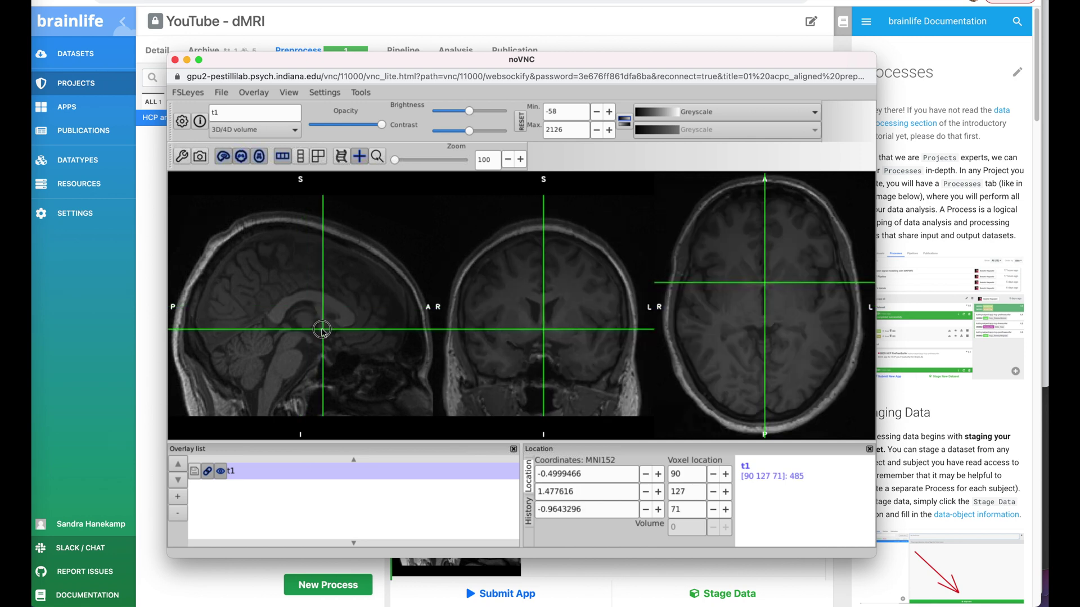
click(321, 330)
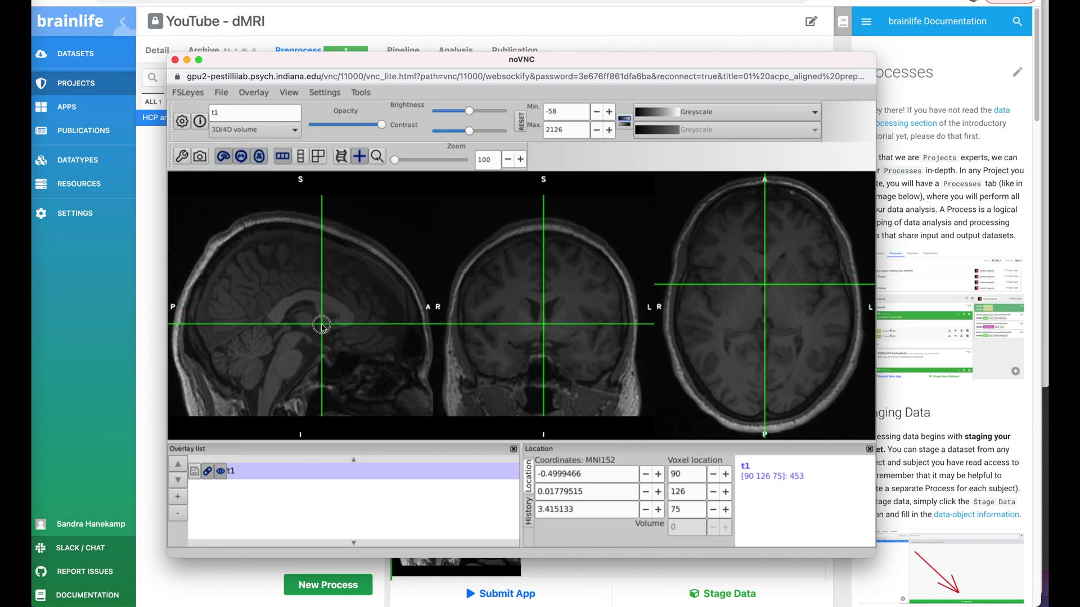
click(766, 285)
mouse_move(766, 285)
mouse_down()
mouse_move(779, 279)
mouse_move(767, 286)
mouse_up()
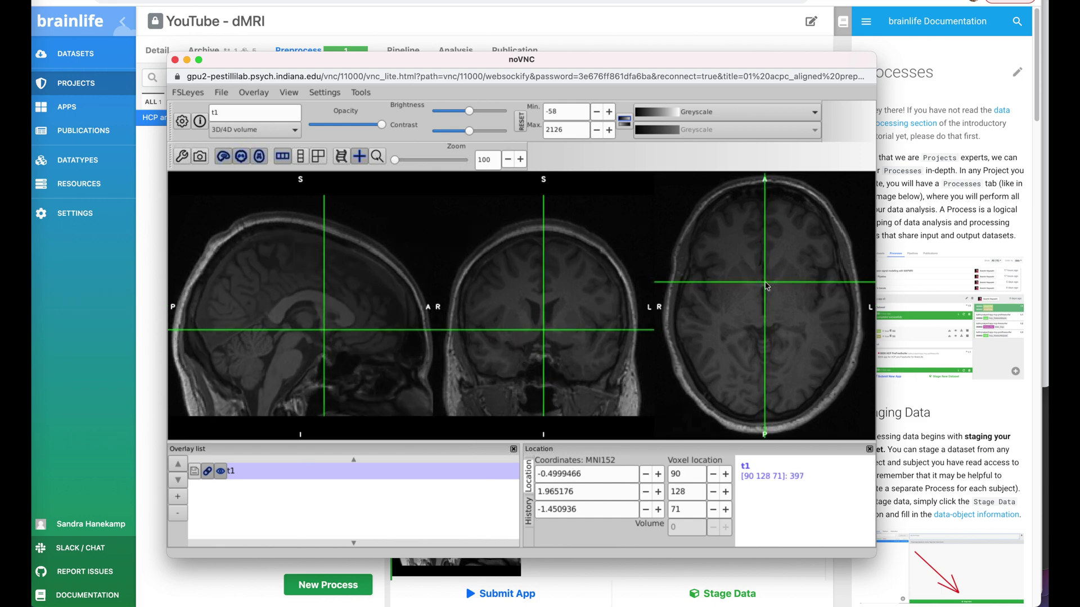
click(289, 331)
click(286, 326)
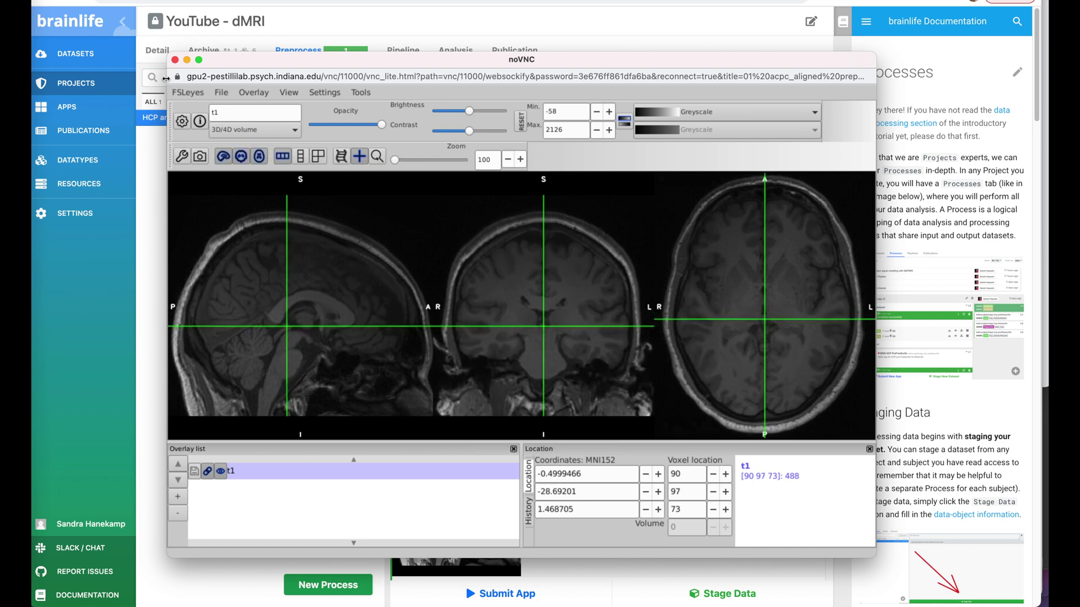
click(175, 60)
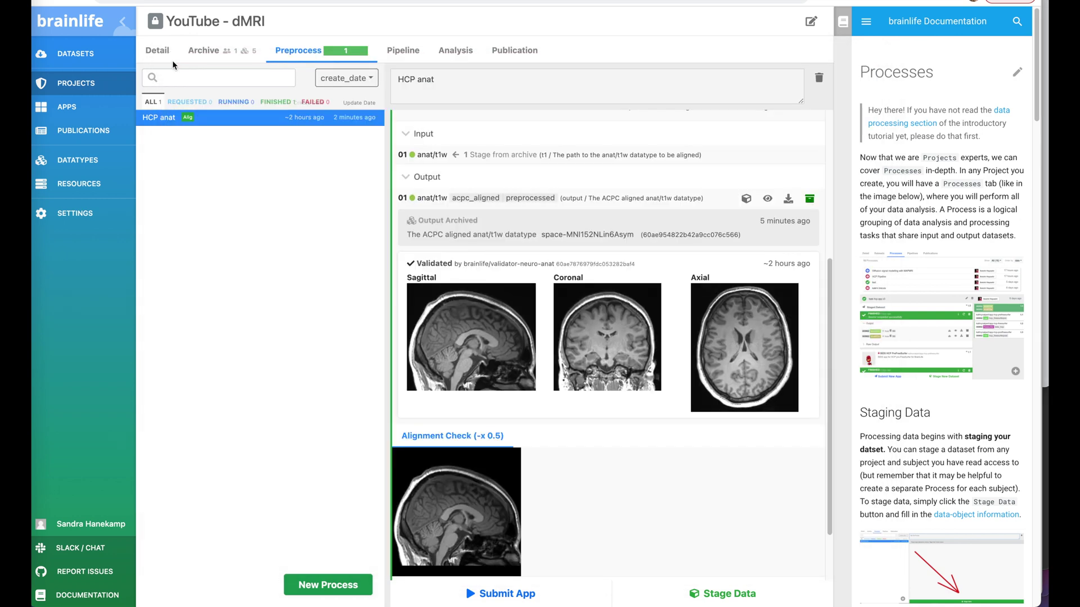
Choose the Generate images of T1 app with the ACPC-aligned T1 as input.
scroll(537, 336, down, 1)
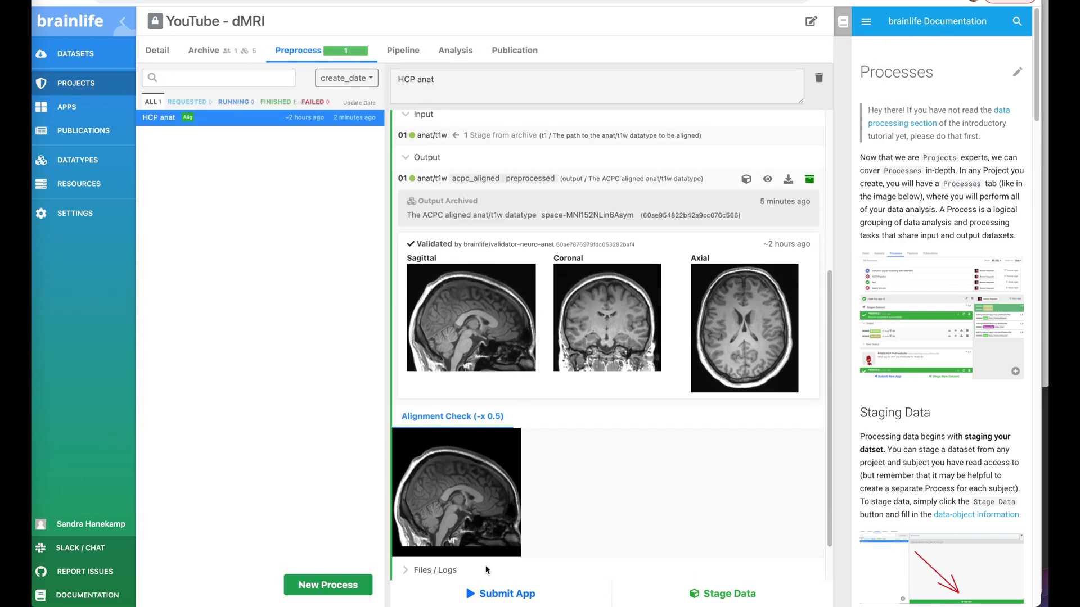
click(494, 592)
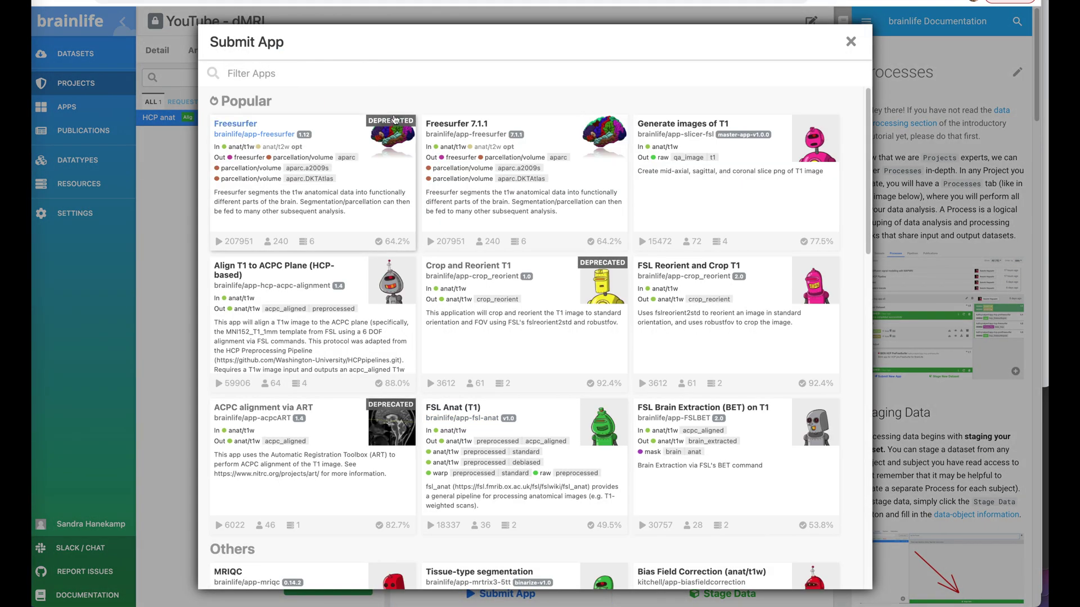
click(738, 162)
click(734, 147)
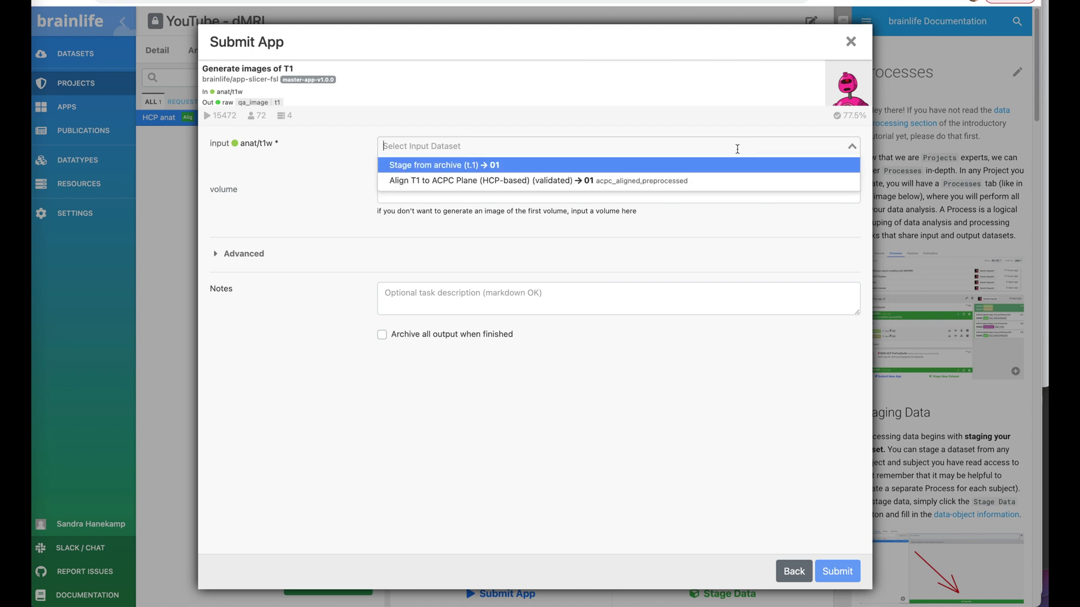
click(727, 180)
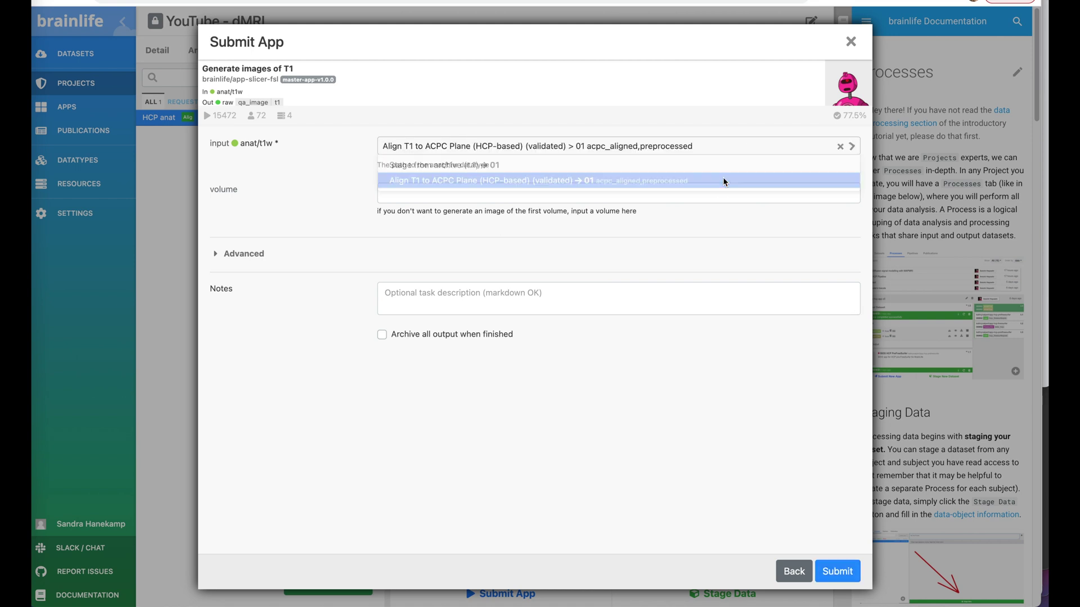
Archive all task output tagged qa_t1_acpc and submit the image-generation task.
click(260, 259)
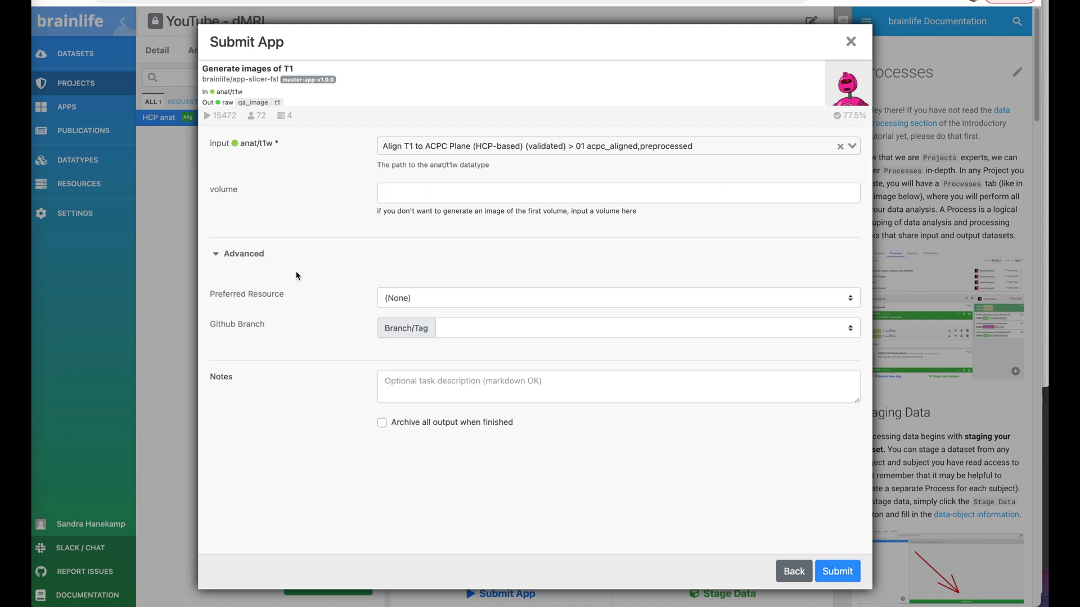
click(424, 421)
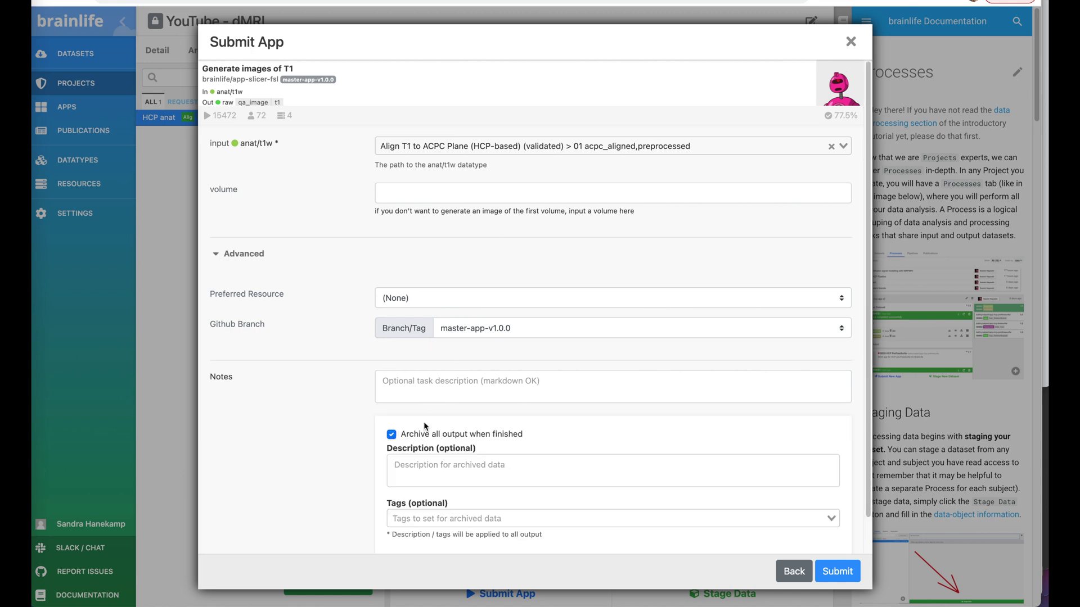
scroll(488, 447, down, 1)
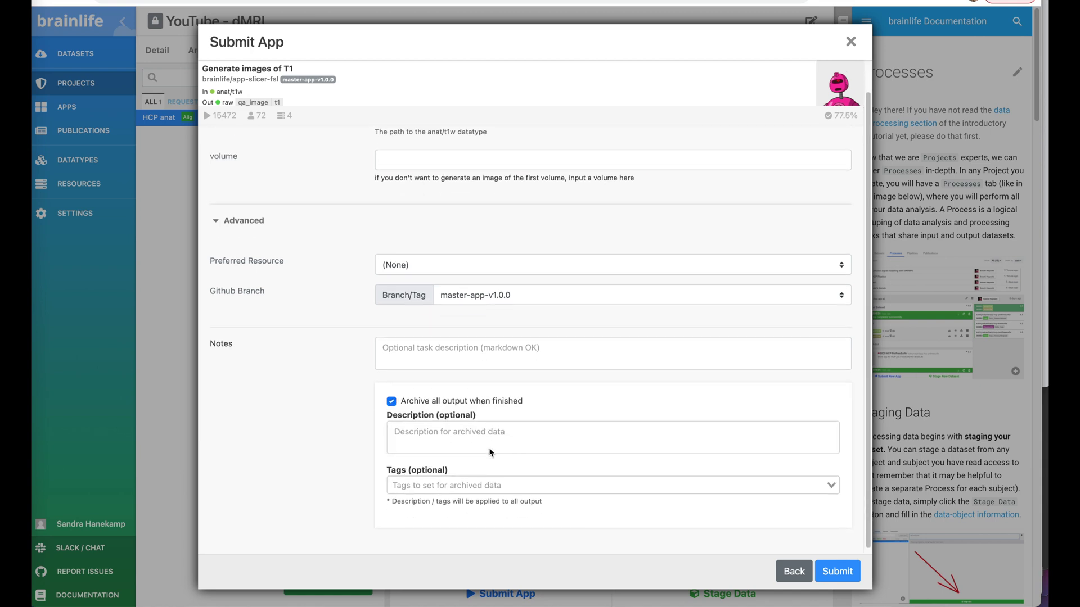
click(472, 479)
text(qa_t1_acpc)
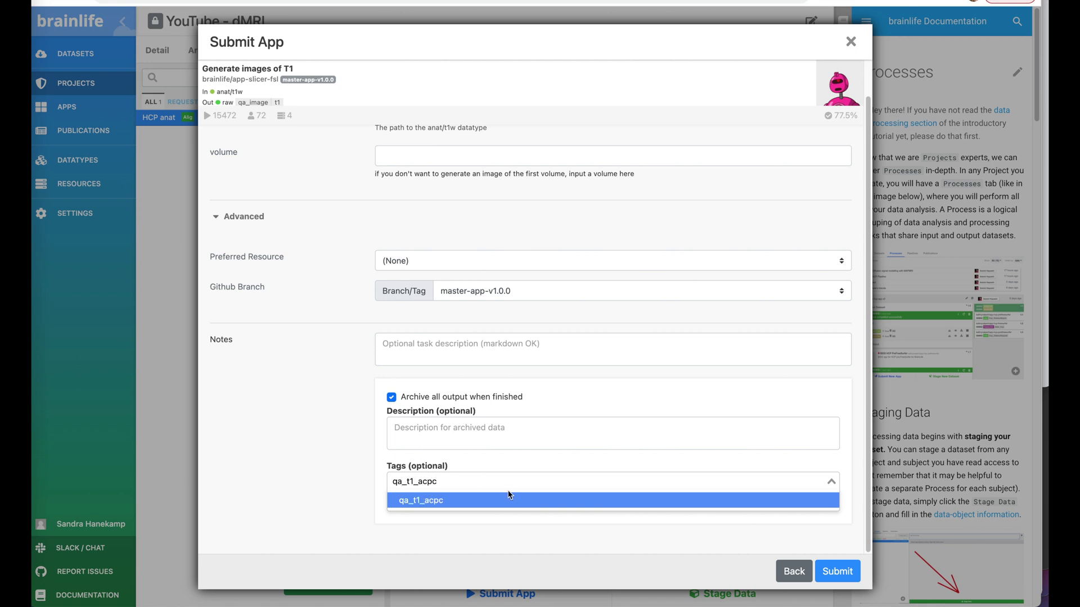
click(510, 498)
click(831, 569)
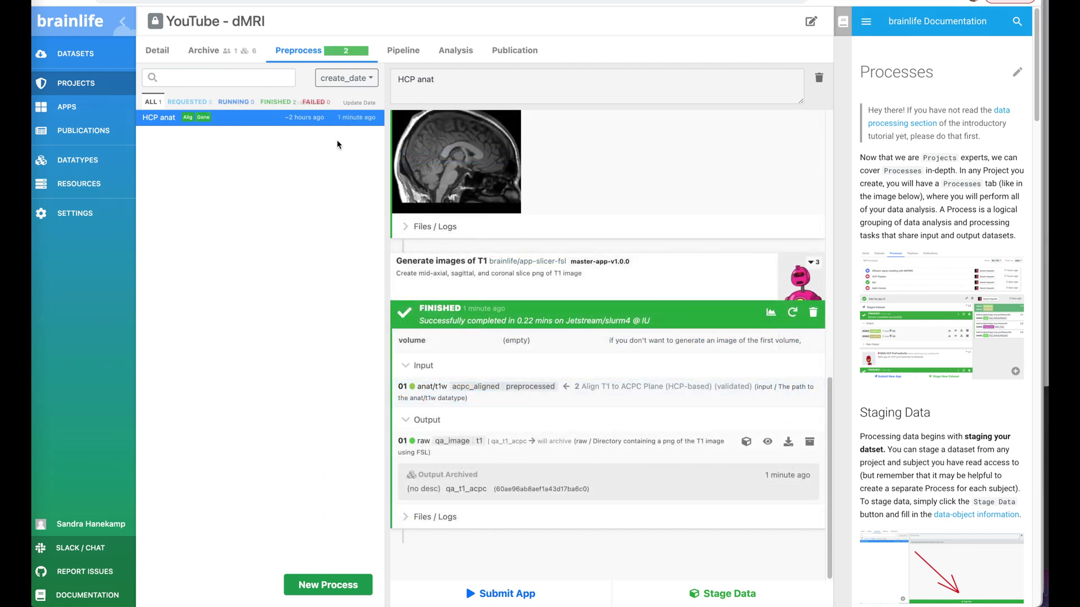
Show the project's Archive to list the qa_t1_acpc image dataset.
click(233, 55)
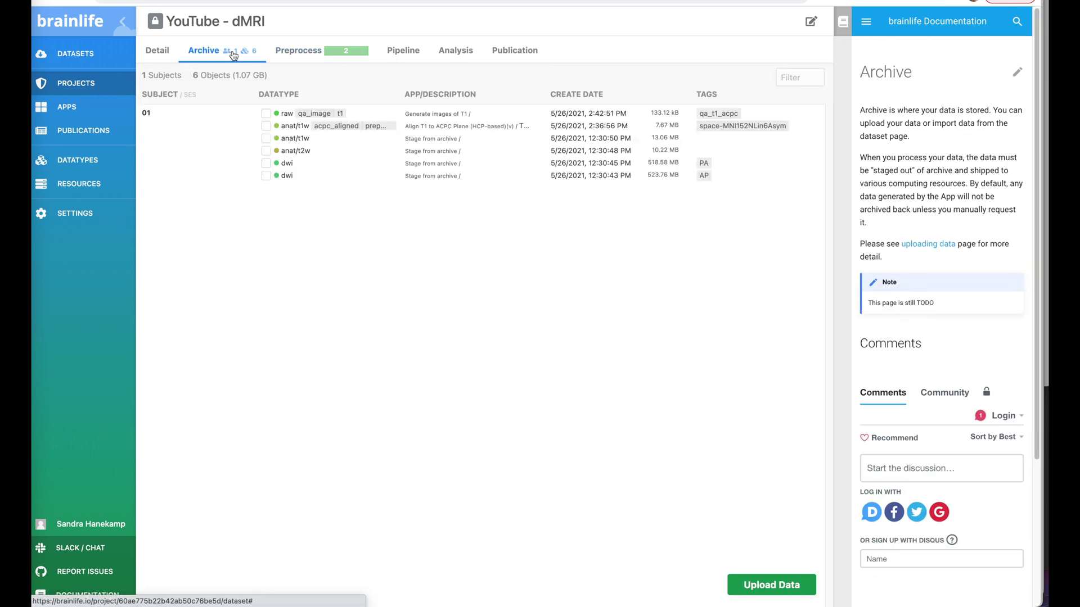
Preview out.png from the archived raw qa_image dataset in the File Viewer.
click(341, 113)
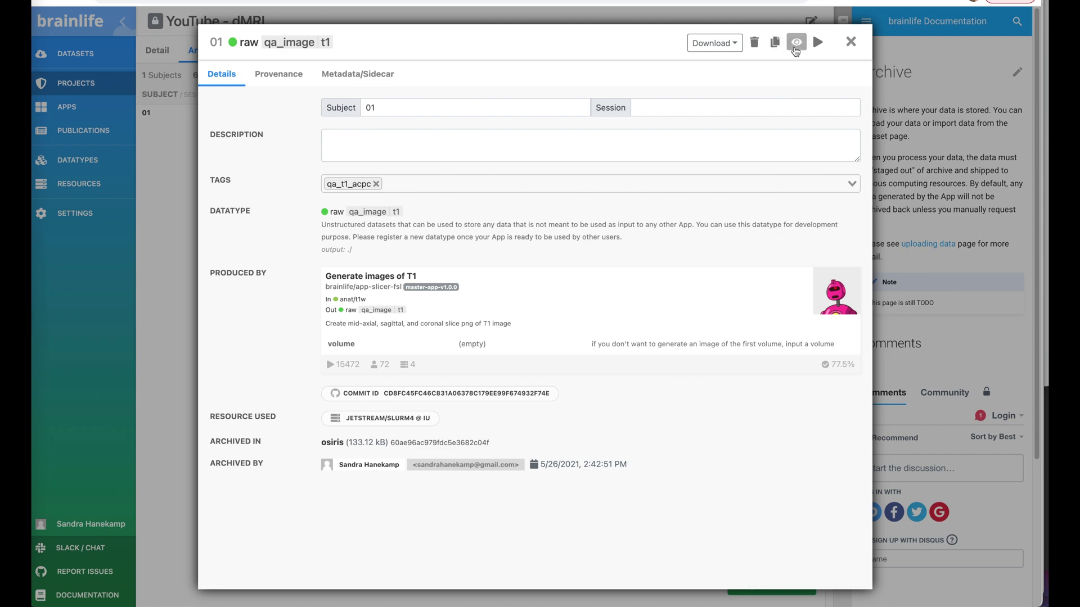
click(795, 52)
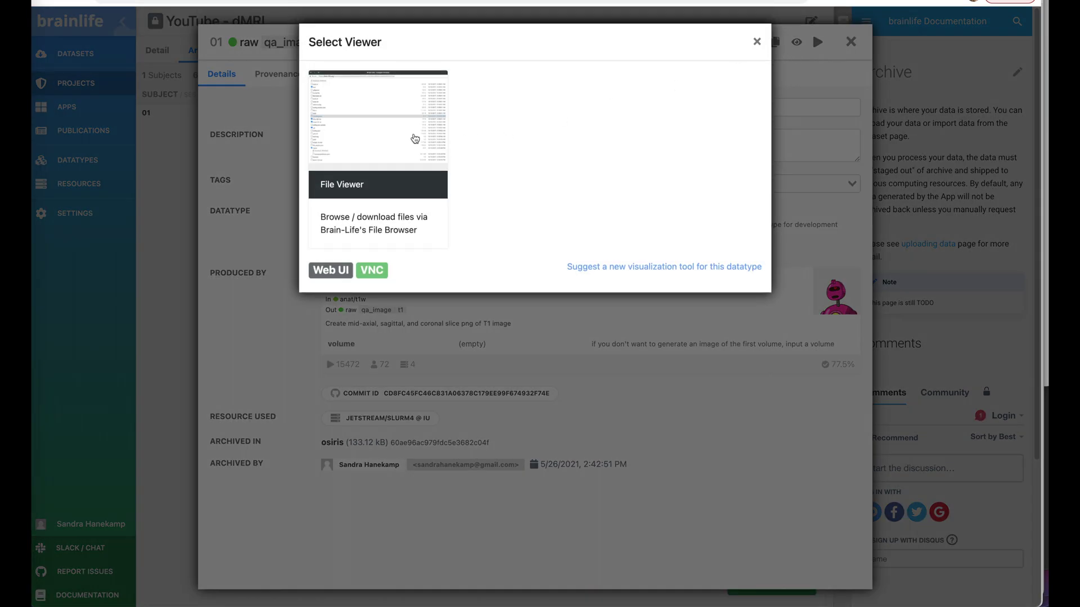
click(382, 128)
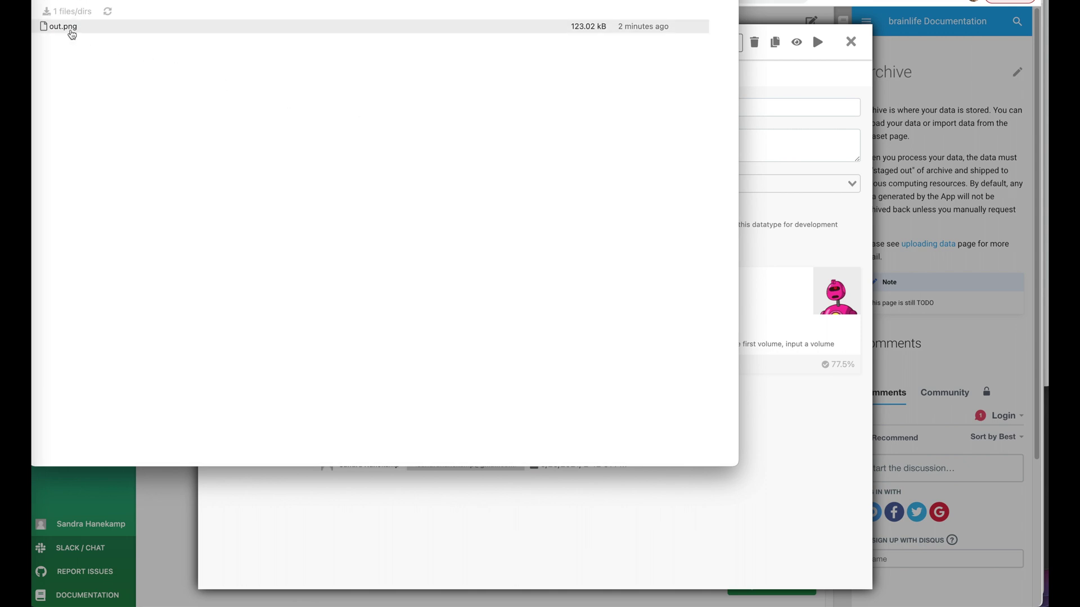
click(63, 27)
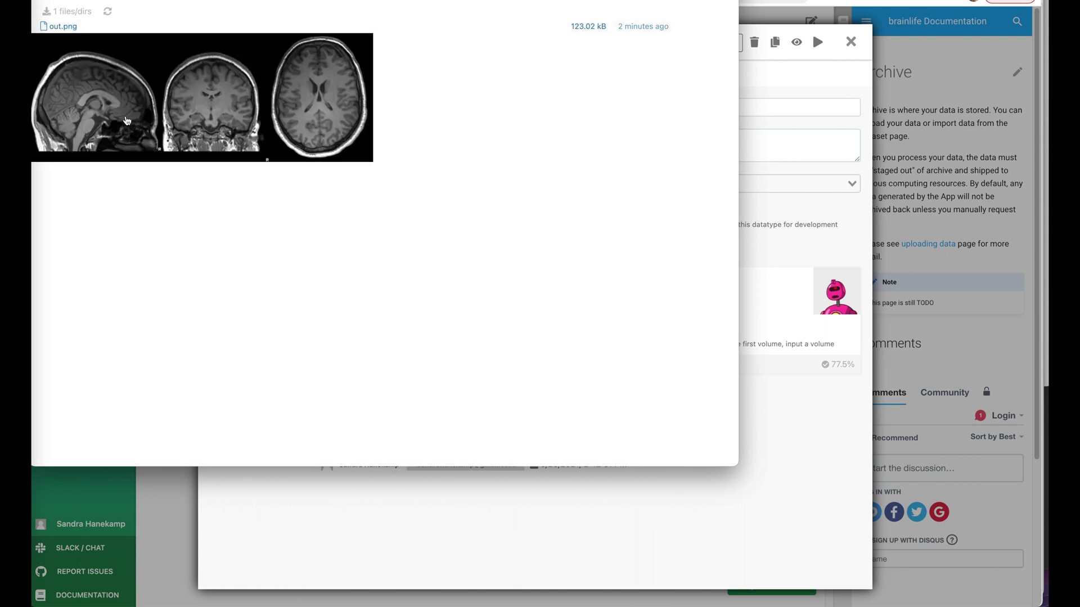